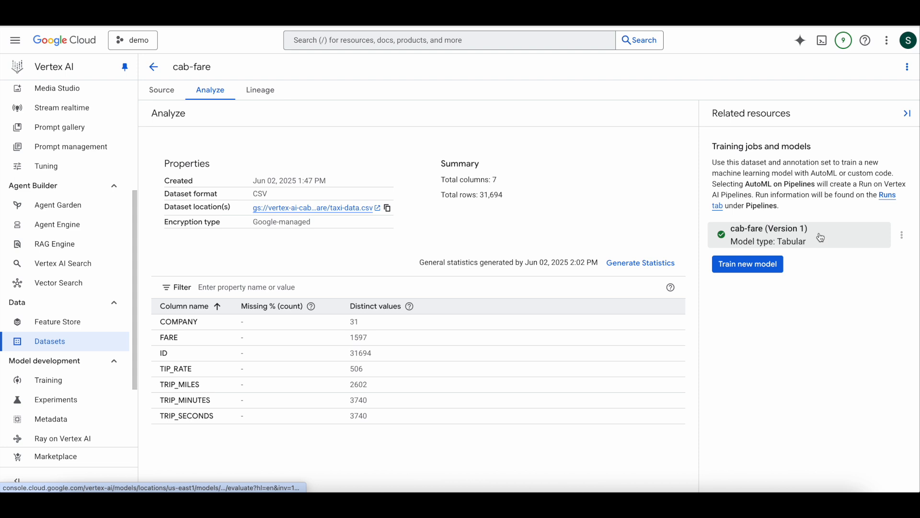
Open the cab-fare (Version 1) model from the dataset's related resources and select its pointwise evaluation
click(821, 237)
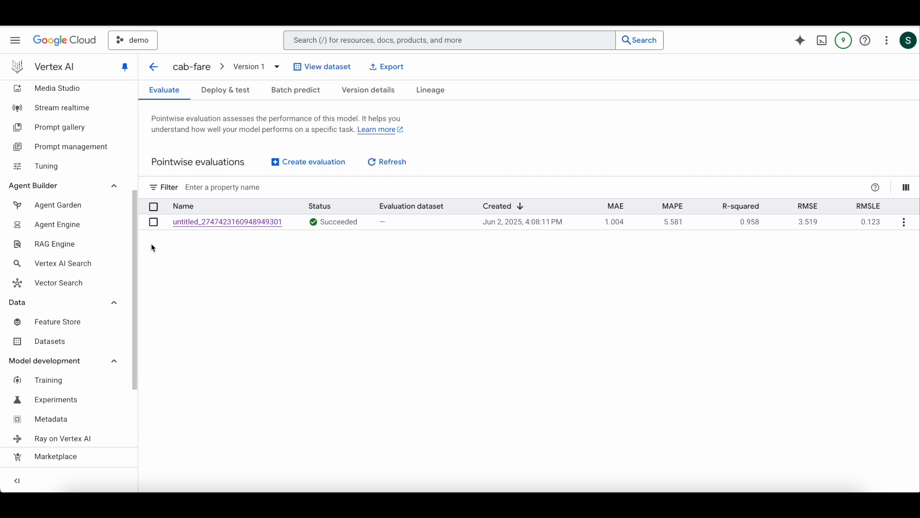
click(154, 222)
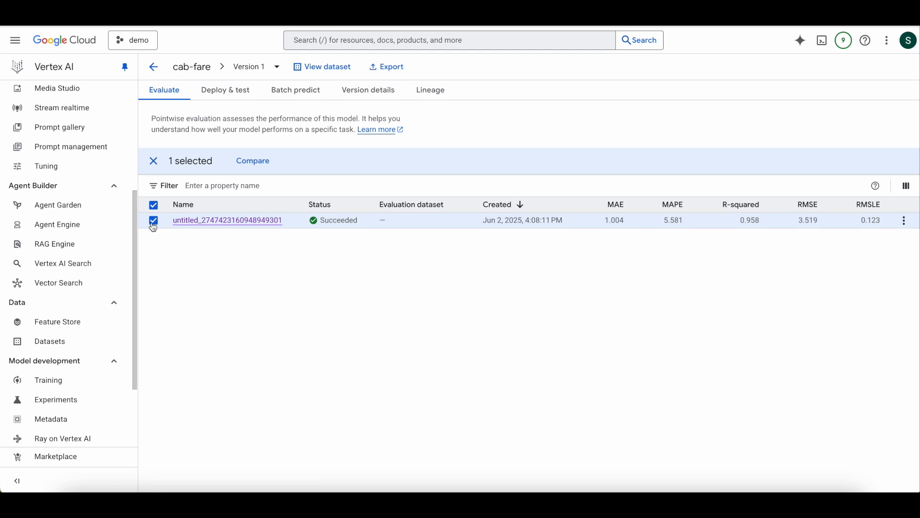
Start deploying the model to a new endpoint named cab-fare with standard access and proceed to the model settings
click(222, 96)
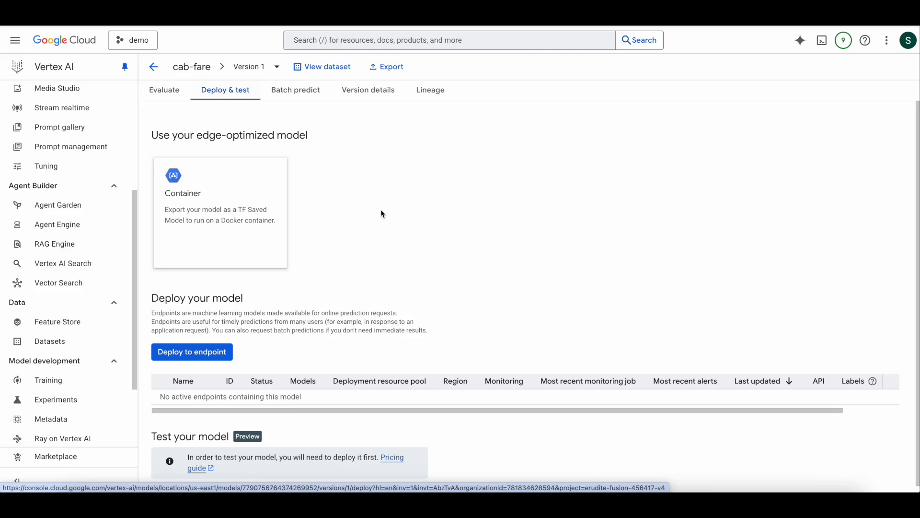
click(184, 359)
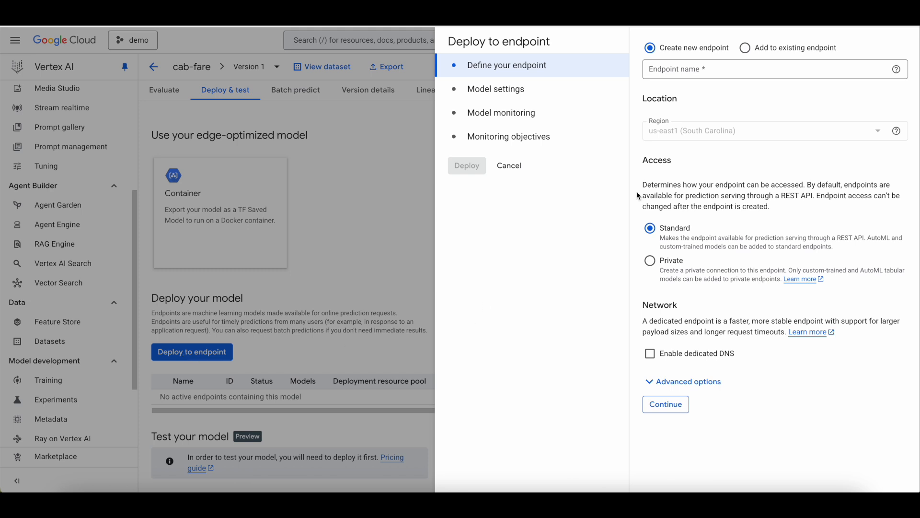
click(729, 68)
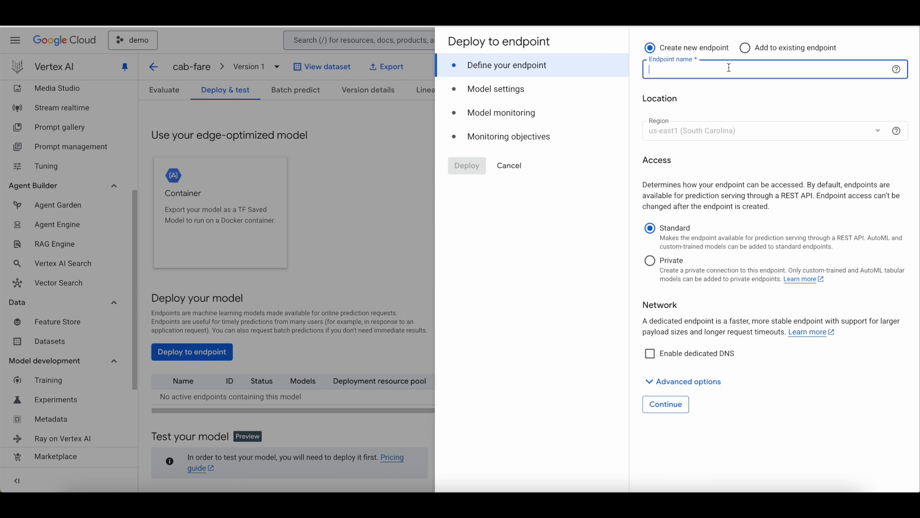
text(cab-fare)
click(687, 415)
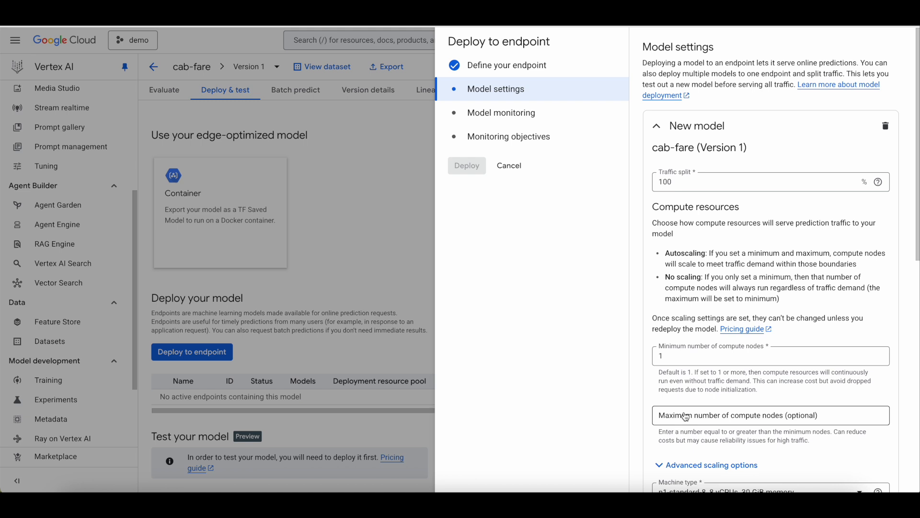
Review and accept the default model settings with a 100% traffic split, and continue to model monitoring
scroll(686, 416, down, 10)
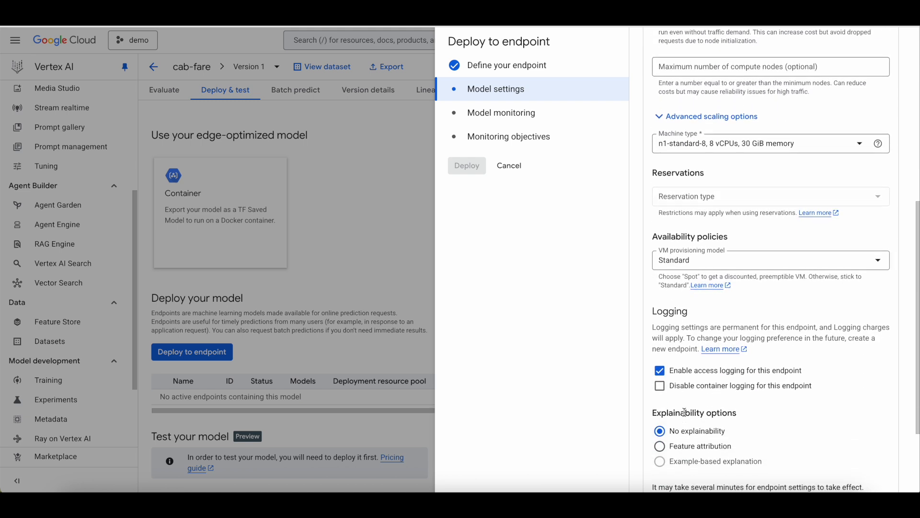
scroll(687, 417, down, 1)
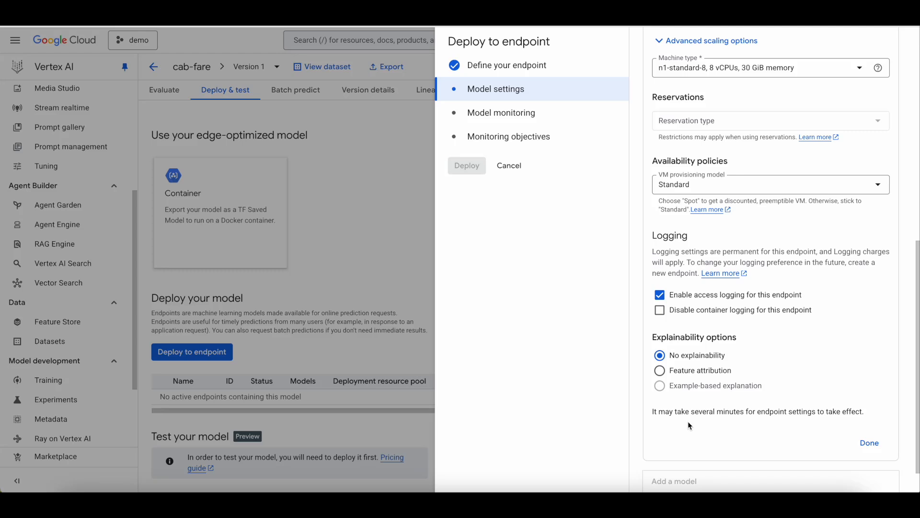
click(870, 444)
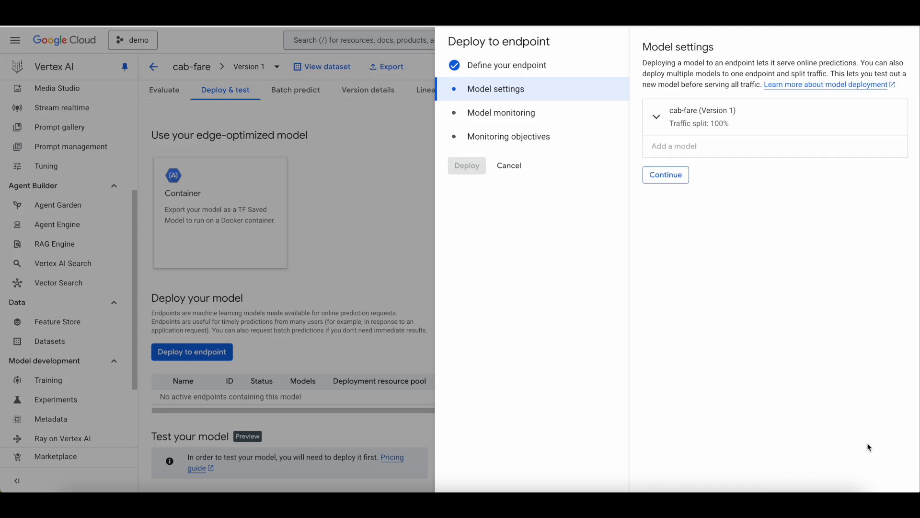
click(666, 175)
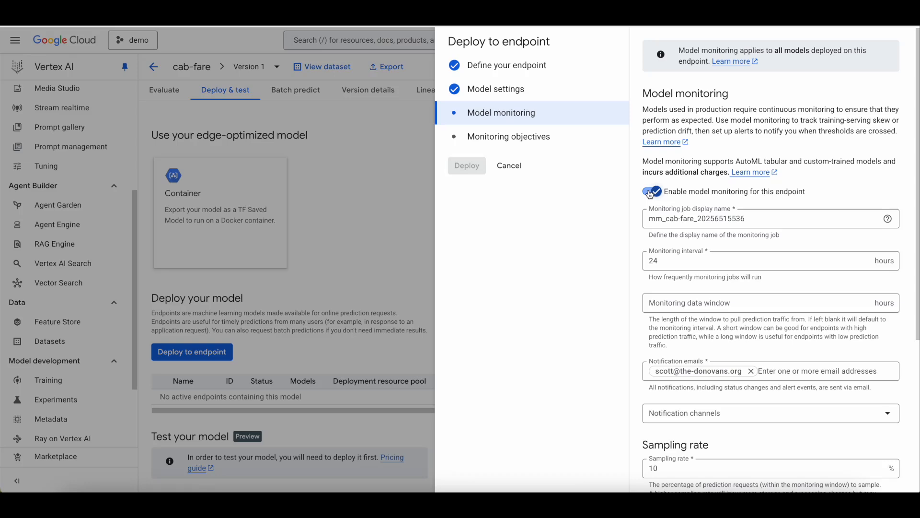
Disable model monitoring for the endpoint and deploy the model
click(651, 192)
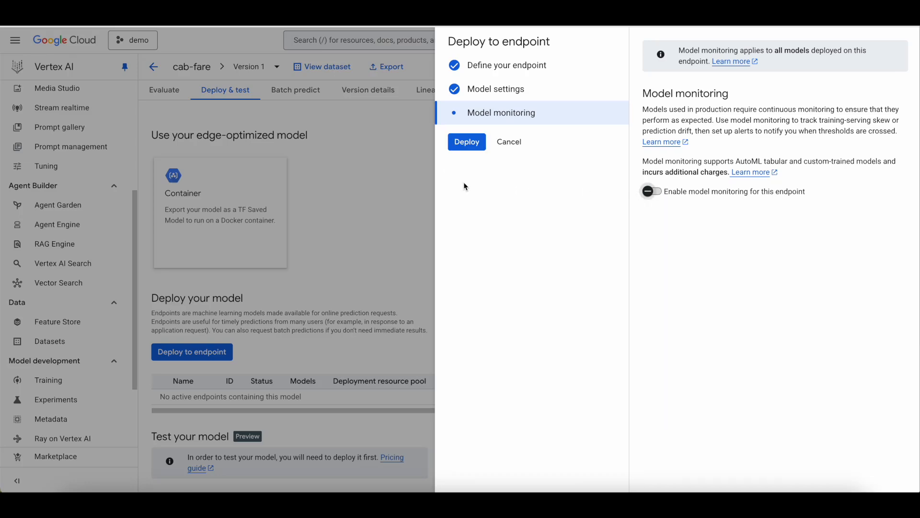
click(465, 143)
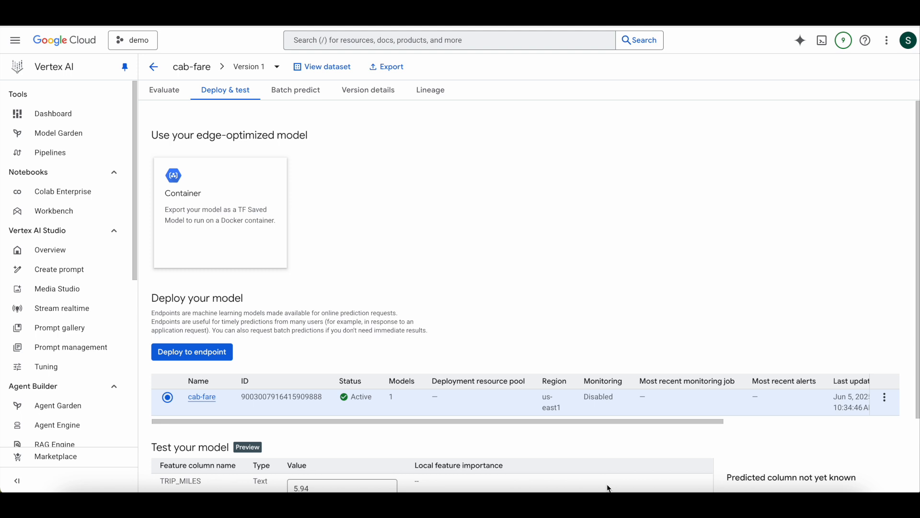
Run a test prediction on the deployed cab-fare endpoint with TRIP_MILES 5.94 and TRIP_MINUTES 18.05
scroll(608, 488, down, 2)
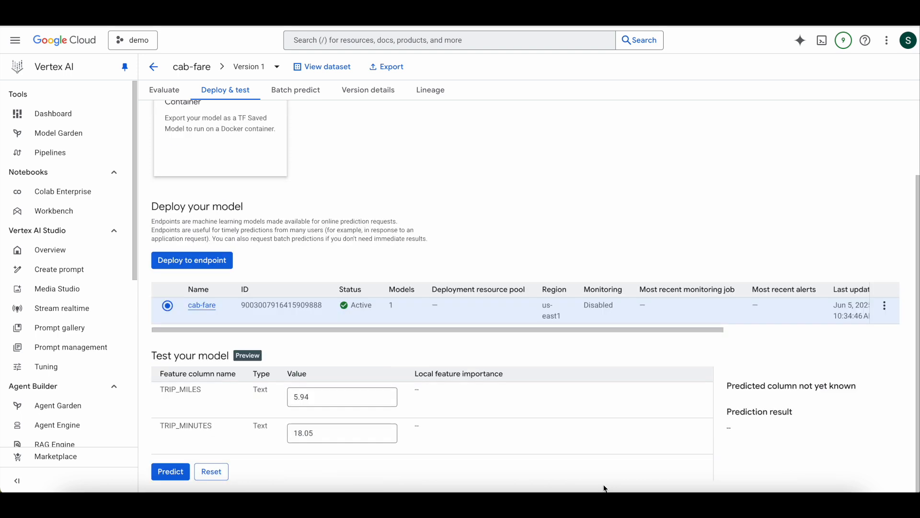
click(169, 475)
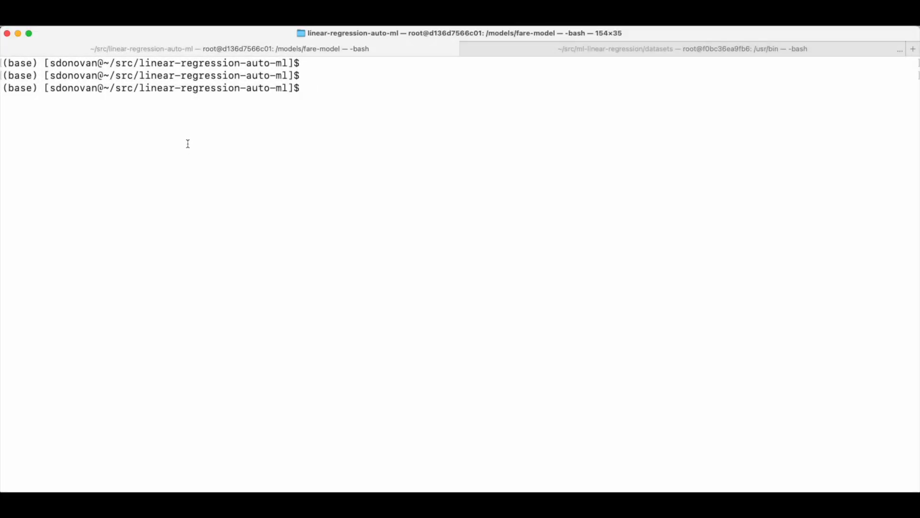
Switch to the Terminal and run gcloud auth application-default login to set up the default credentials
right_click(188, 143)
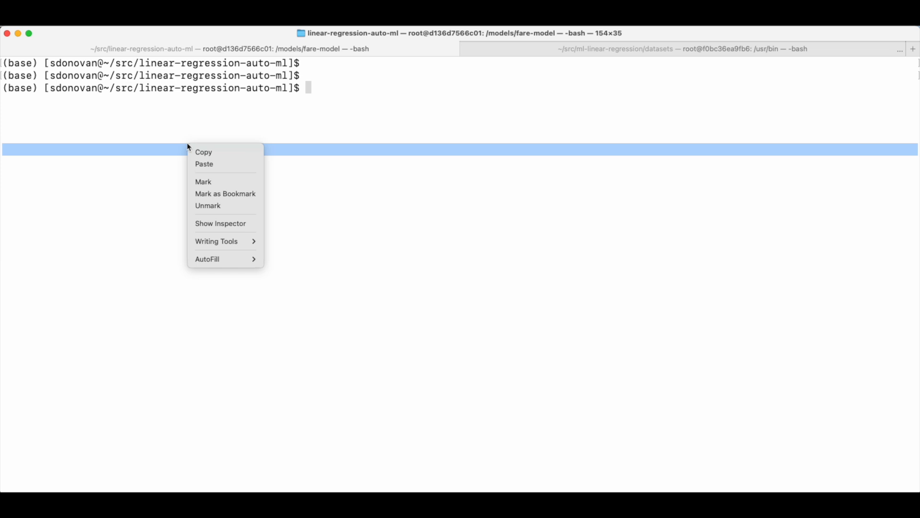
click(209, 164)
key(Return)
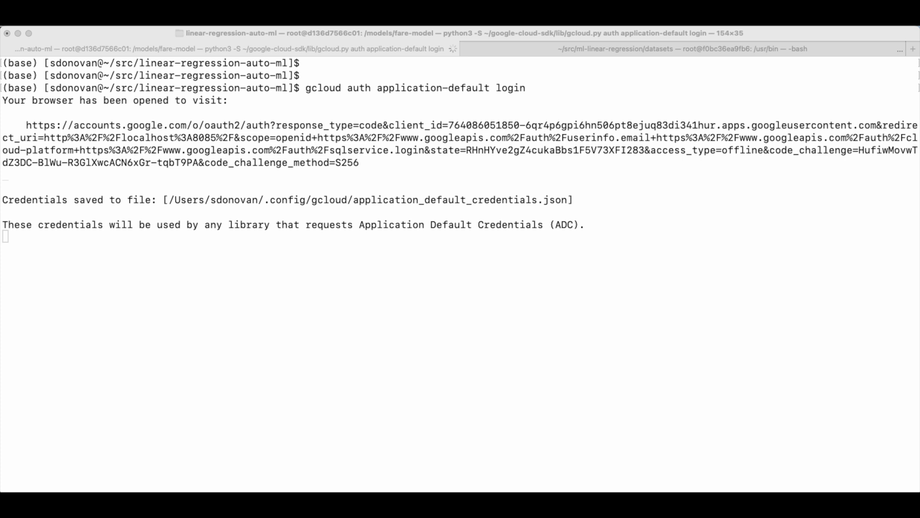
Set the gcloud AI region with gcloud config set ai/region us-east1
click(184, 290)
right_click(183, 289)
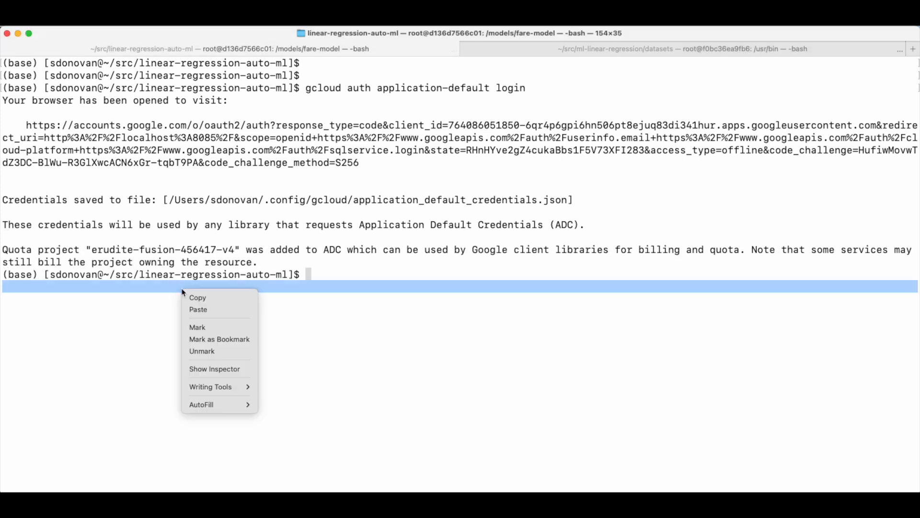
click(206, 314)
key(Return)
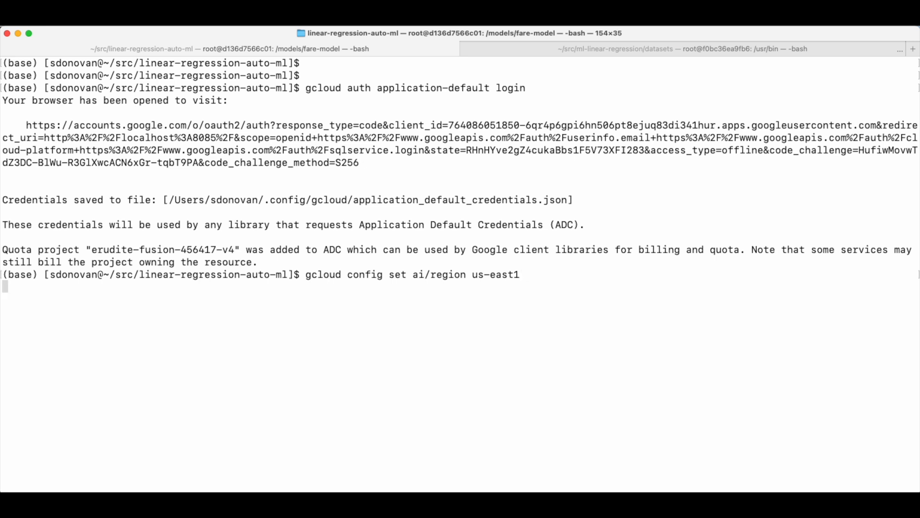
Store the gcloud project and ai/region config values in the shell variables PROJECT_ID and REGION
right_click(174, 324)
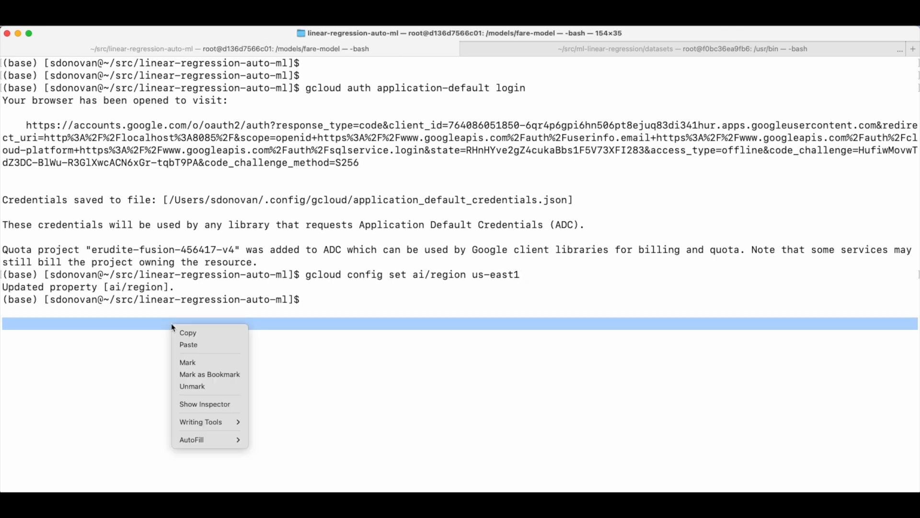
click(232, 345)
key(Return)
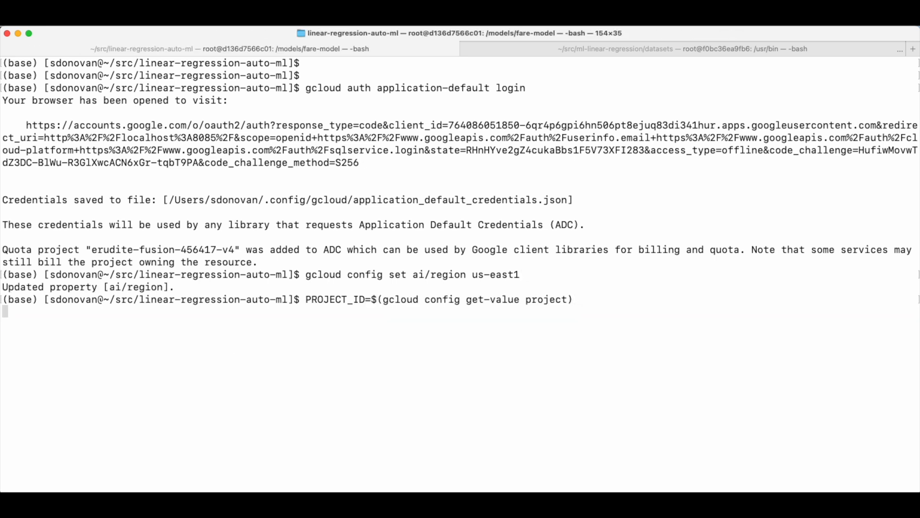
right_click(314, 320)
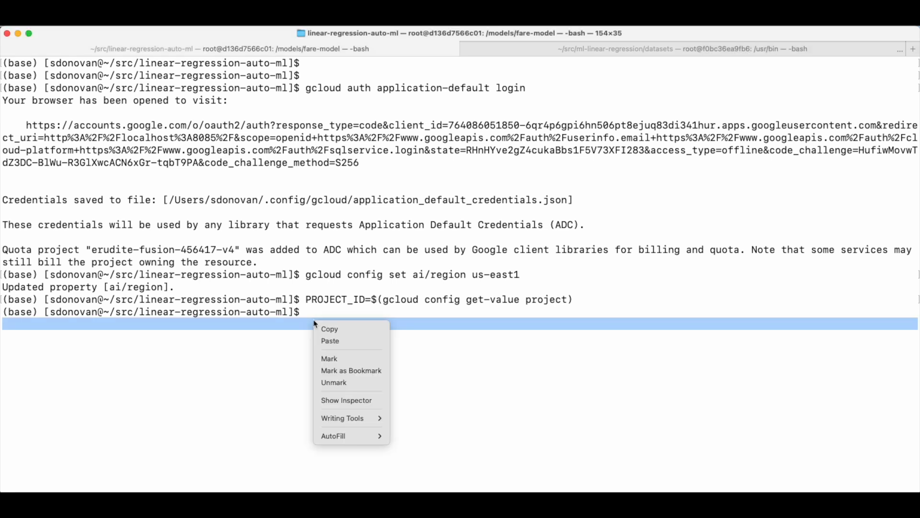
click(332, 341)
key(Return)
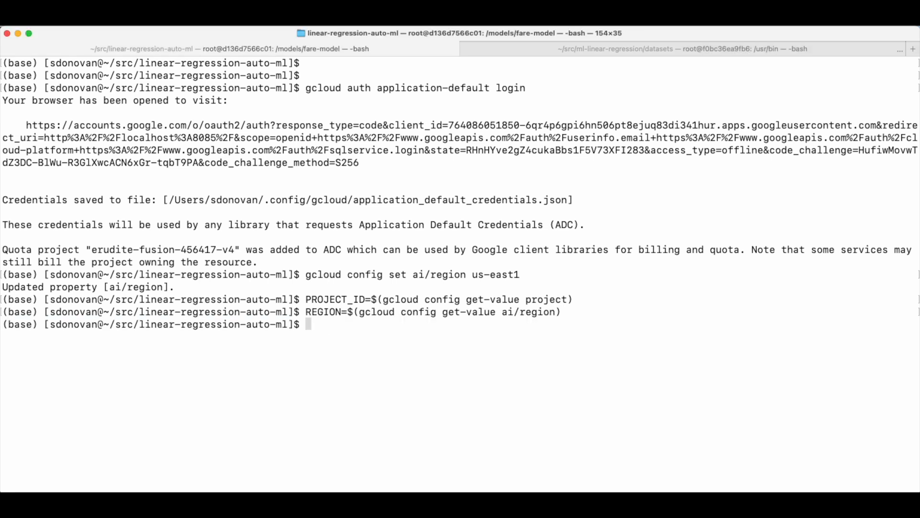
Set ENDPOINT_ID from gcloud ai endpoints list, filtering out ENDPOINT, matching cab-fare and extracting the first column with awk
right_click(349, 335)
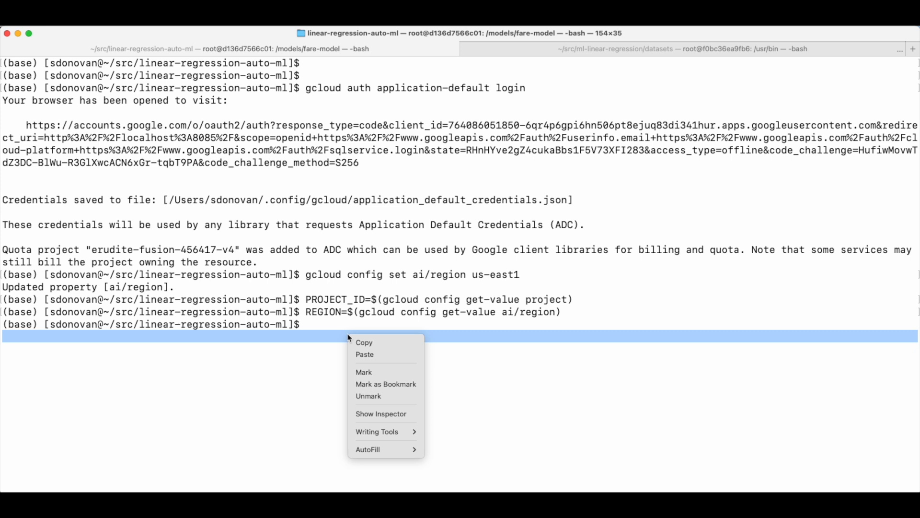
click(376, 356)
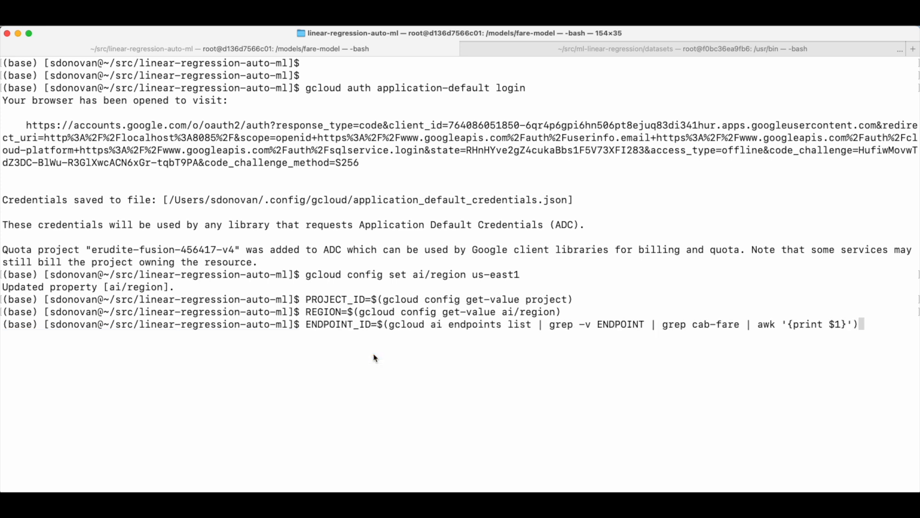
key(Return)
Display the contents of test-prediction.json with cat
right_click(319, 370)
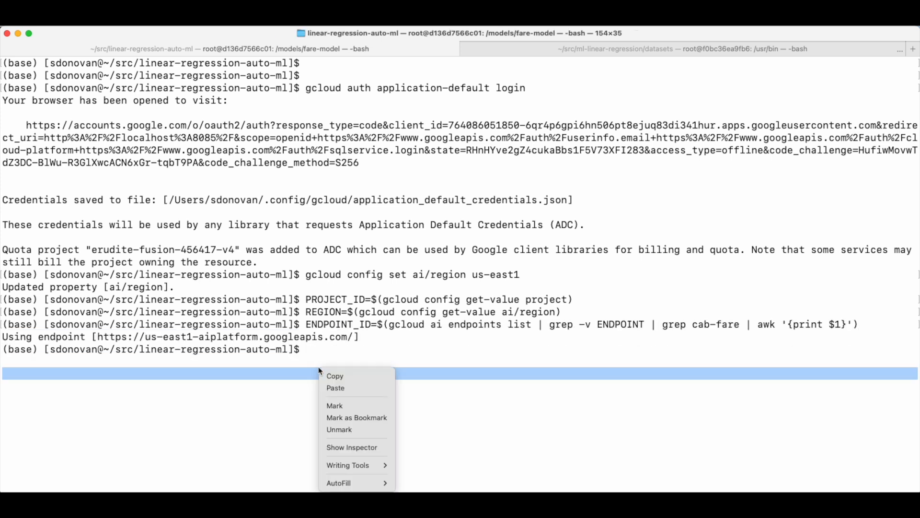
click(335, 388)
key(Return)
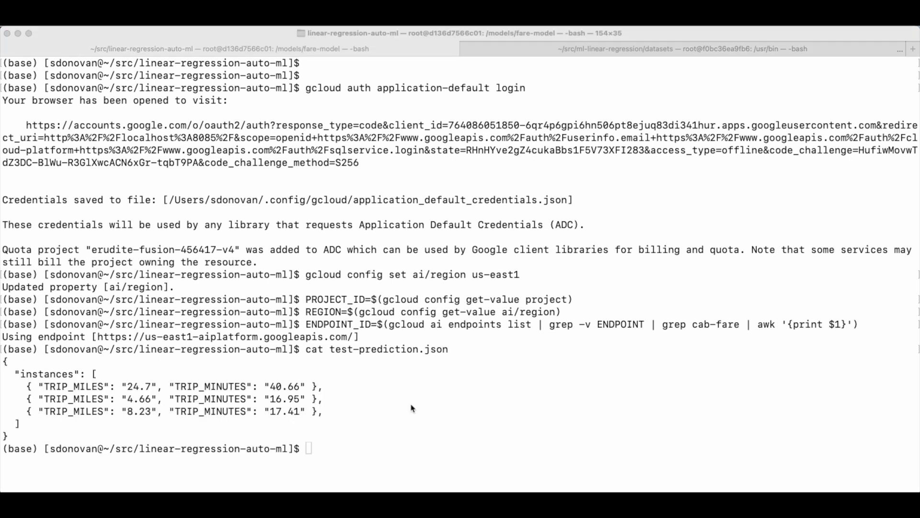
Send test-prediction.json to the endpoint's predict URL with a curl POST, using a gcloud bearer token and the shell variables
click(411, 408)
right_click(412, 407)
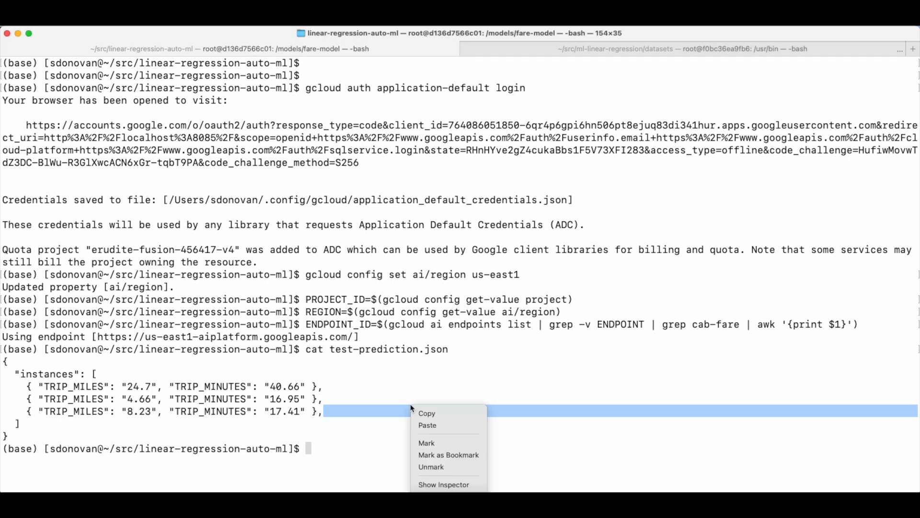
click(438, 426)
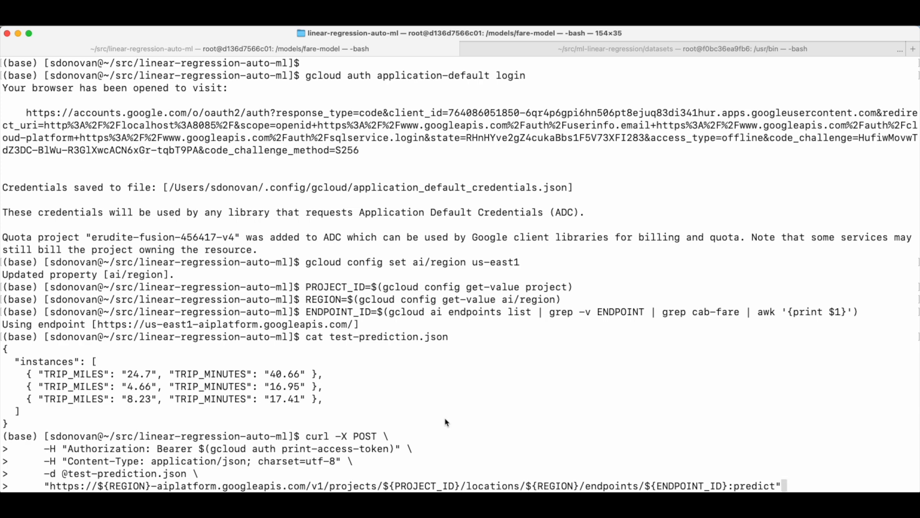
key(Return)
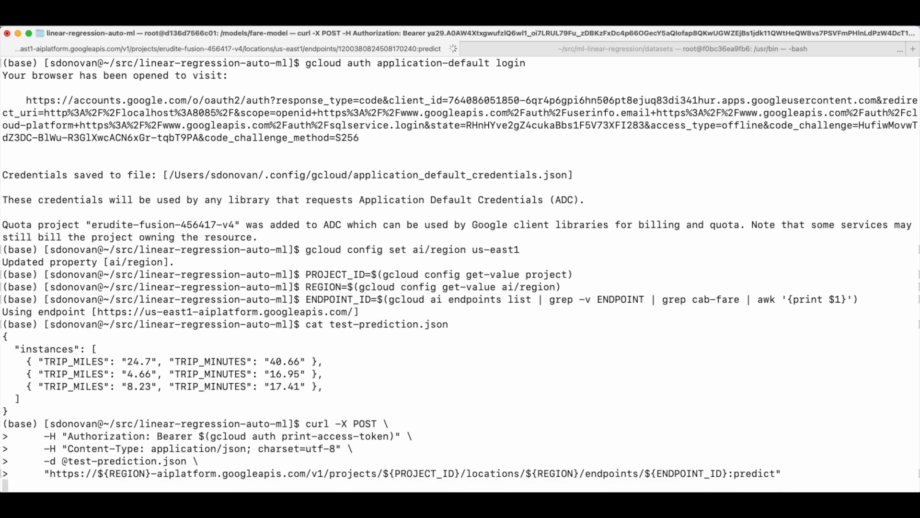